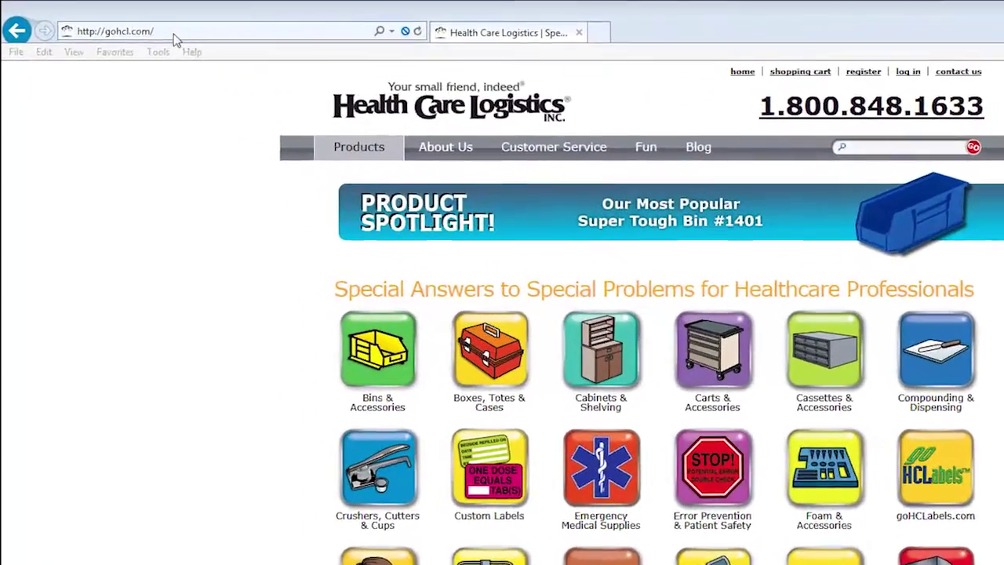
click(174, 32)
text(www.eas)
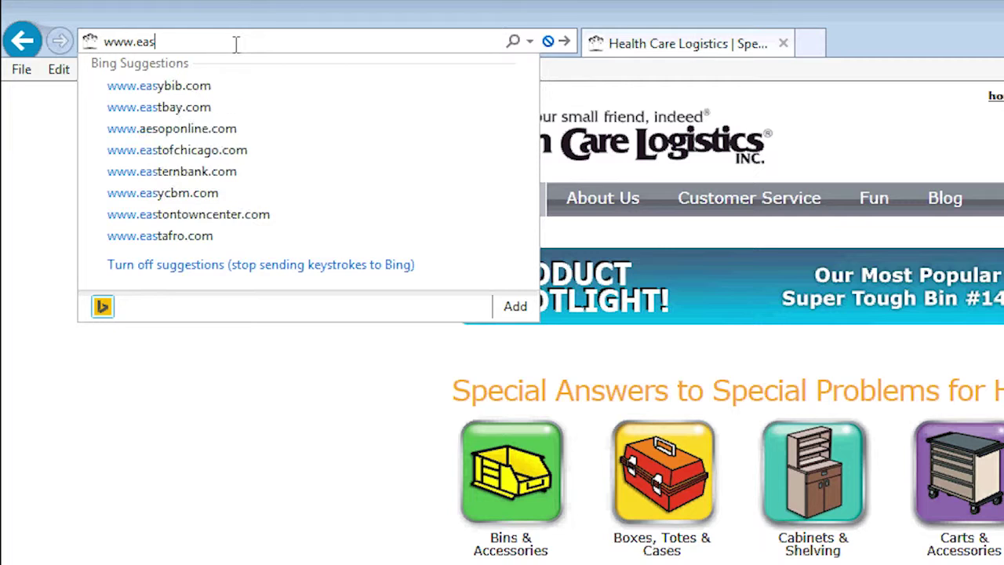
text(ylogus)
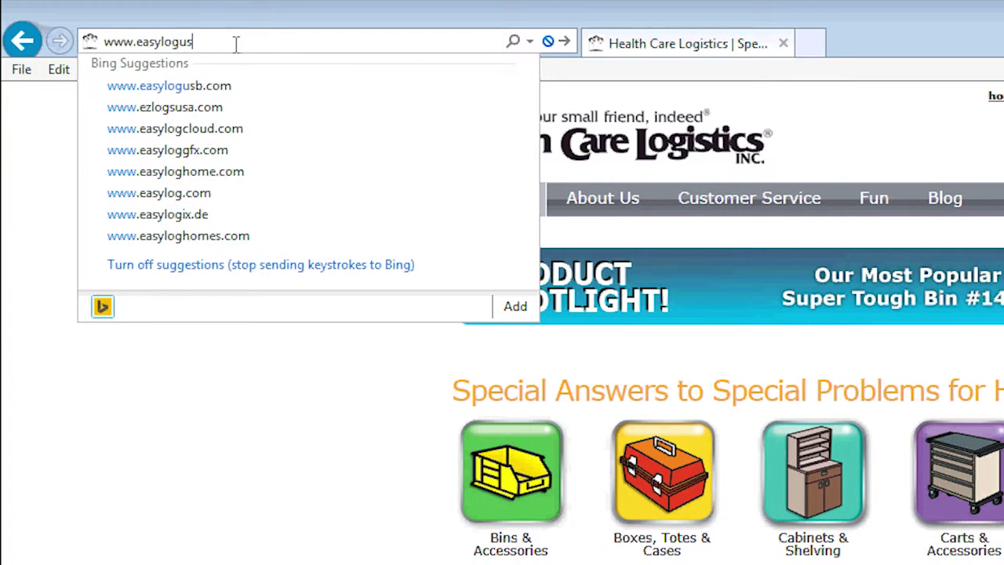
text(b.com)
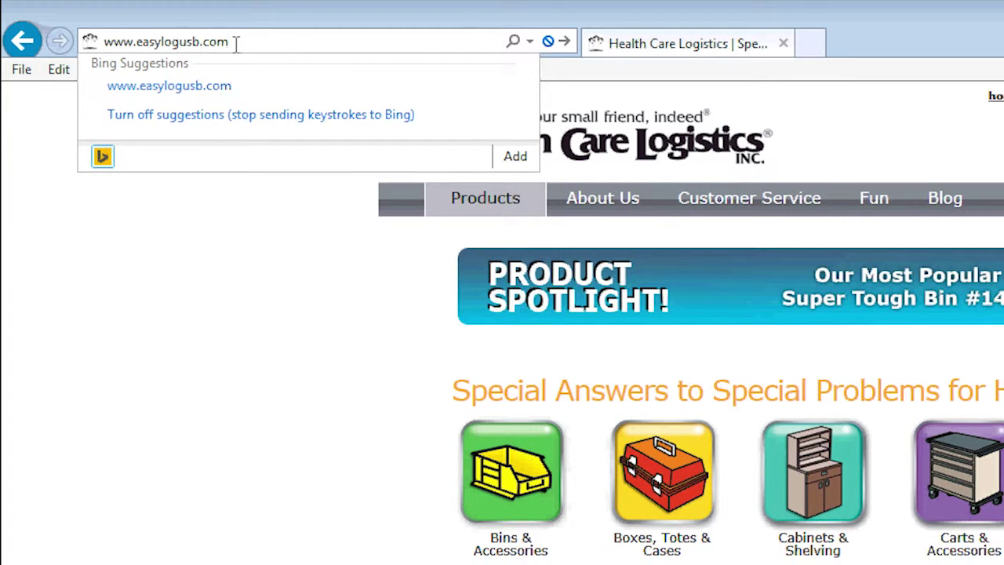
key(Return)
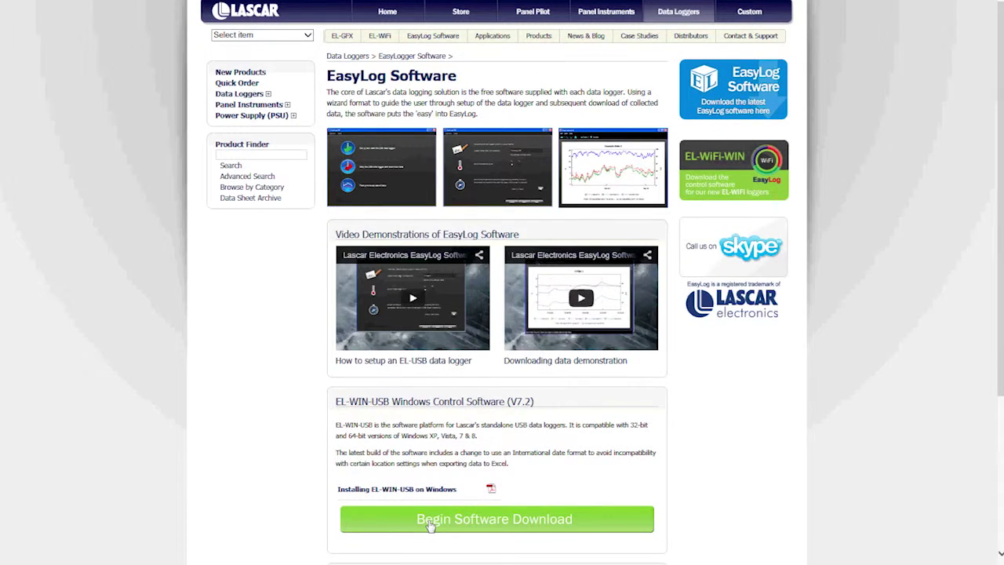
Download the EL-WIN-USB software as EasyLogUSB.zip into C:\EasyLog Software
click(430, 524)
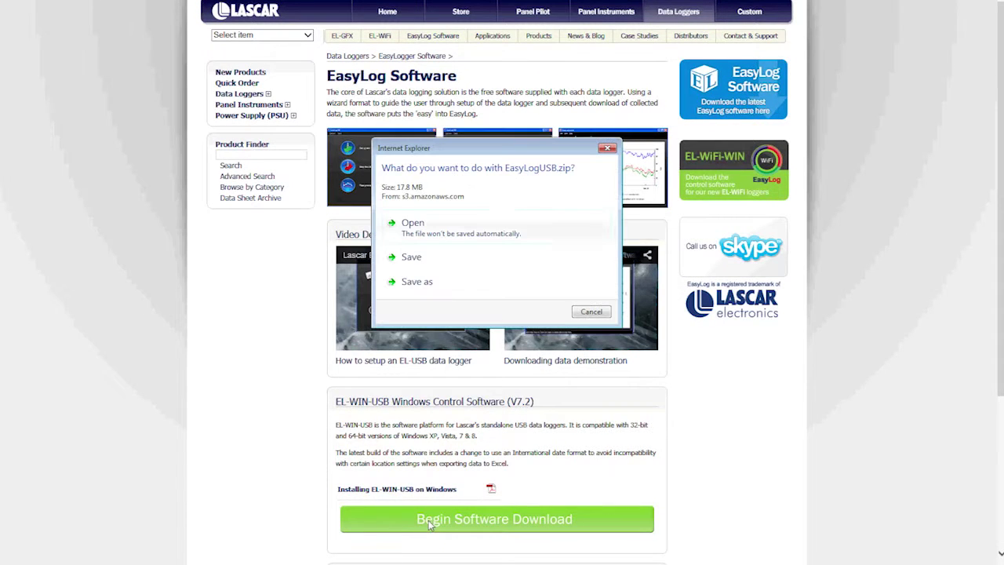
click(419, 284)
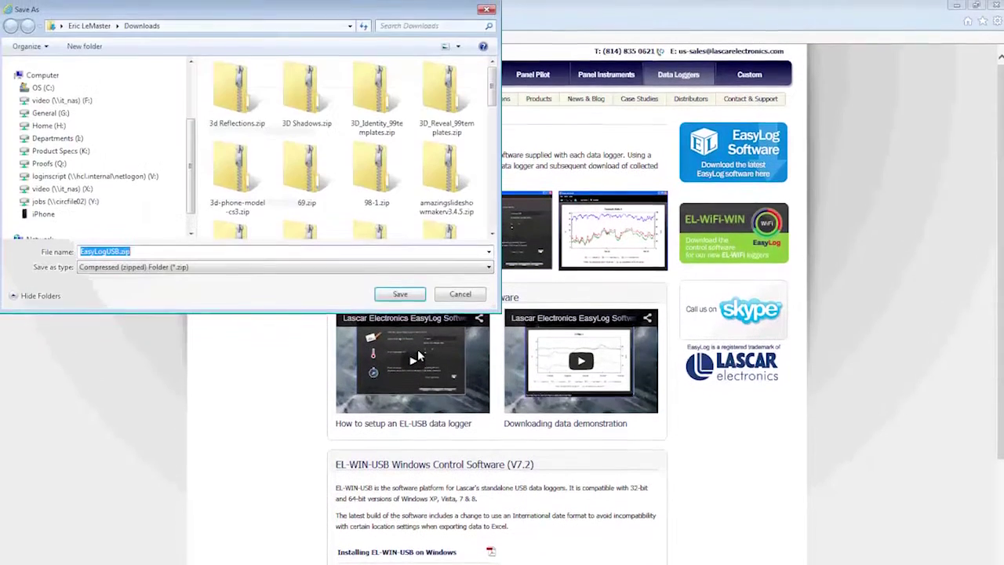
click(53, 92)
click(385, 302)
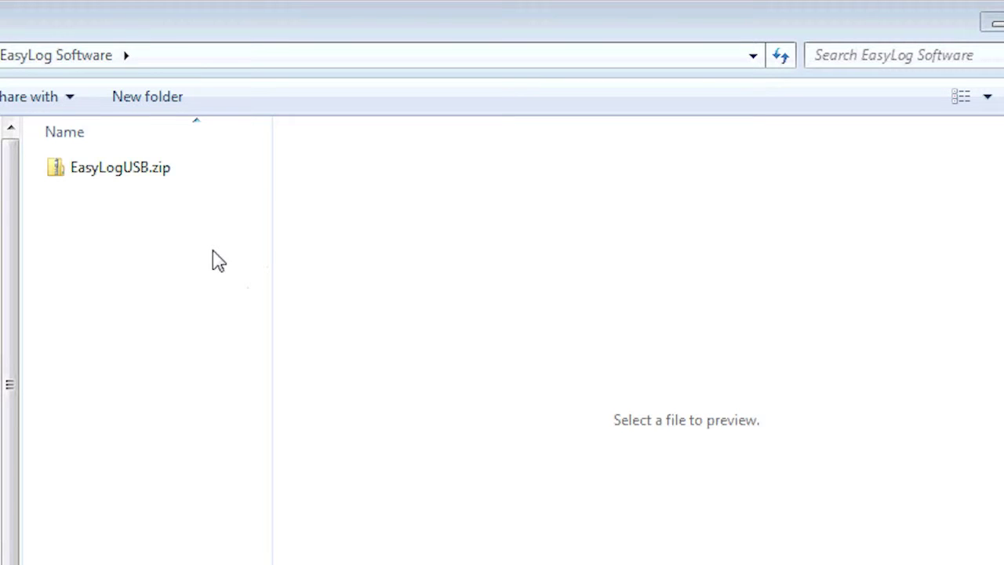
Open EasyLogUSB.zip, run setup.exe and extract the archive to C:\EasyLog Software\EasyLogUSB
double_click(107, 177)
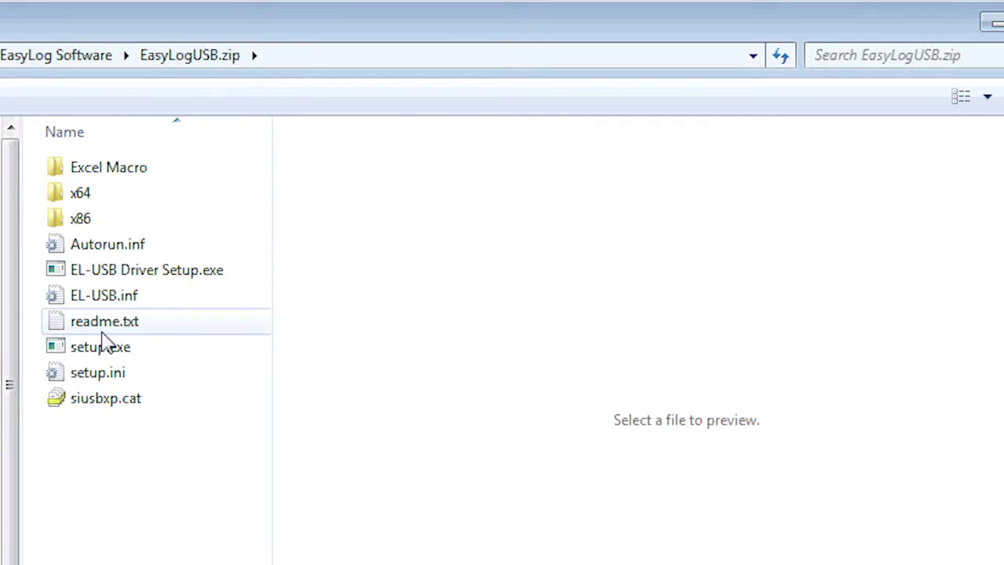
click(102, 351)
double_click(102, 351)
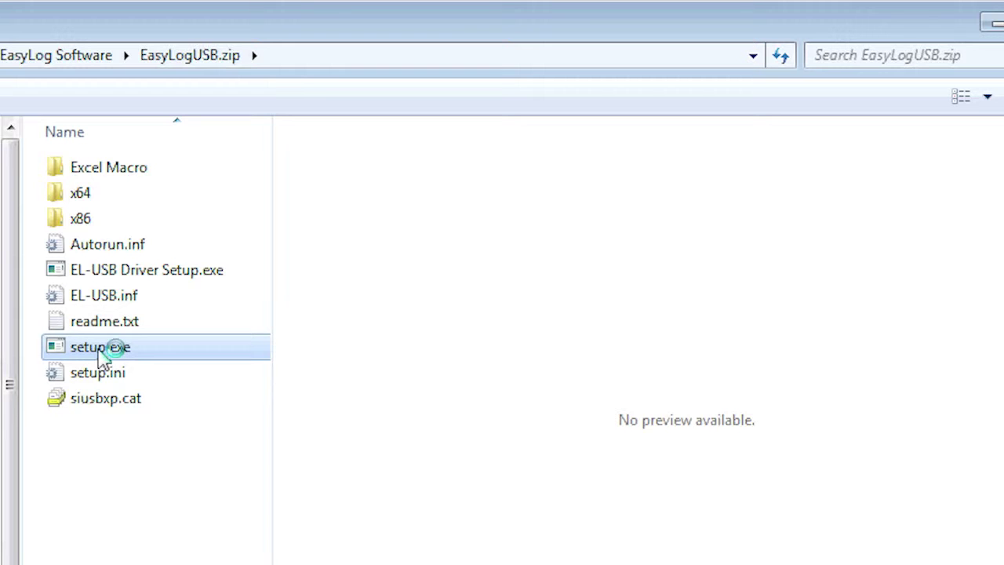
click(375, 406)
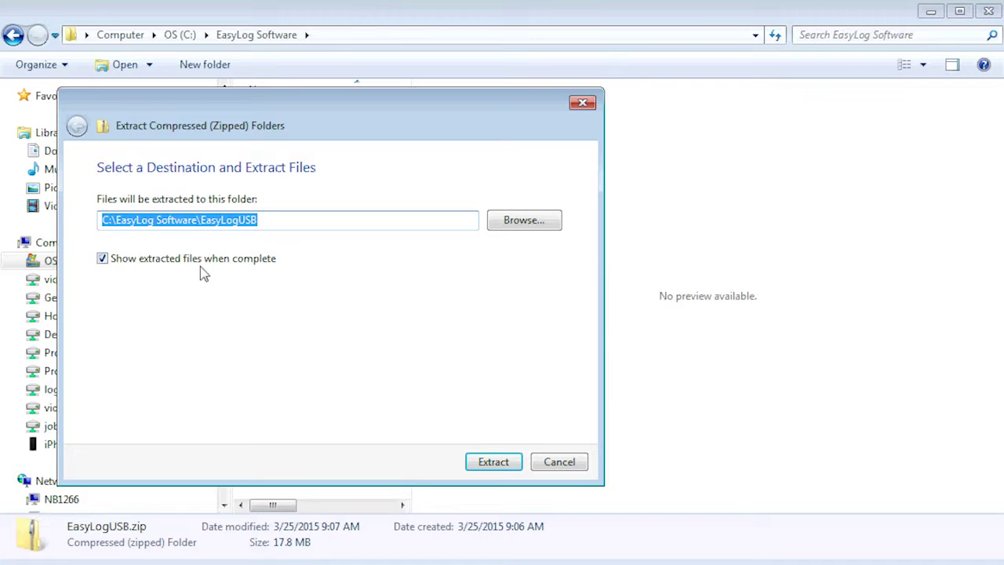
click(473, 462)
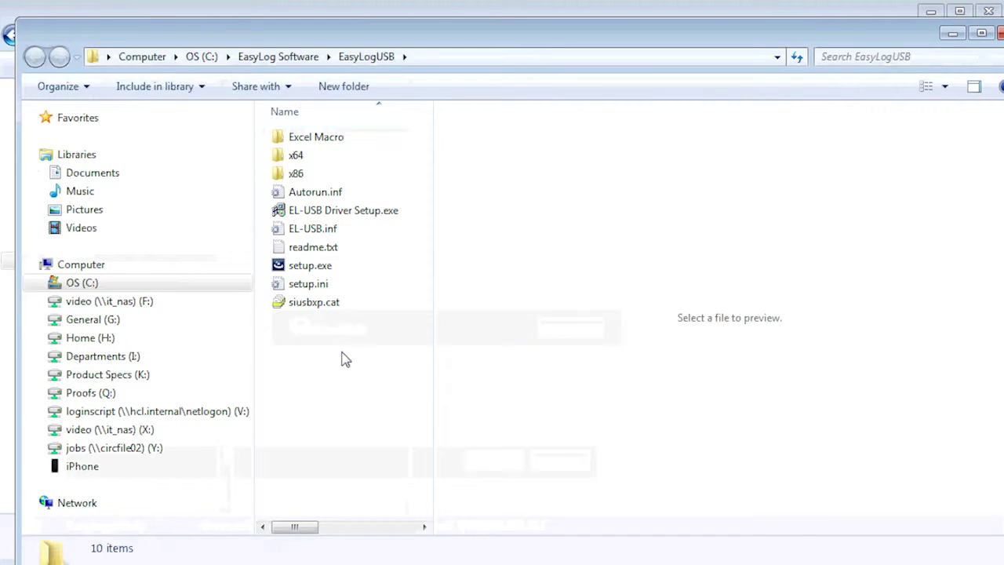
Launch the extracted setup.exe and accept the EasyLog USB licence agreement
double_click(310, 266)
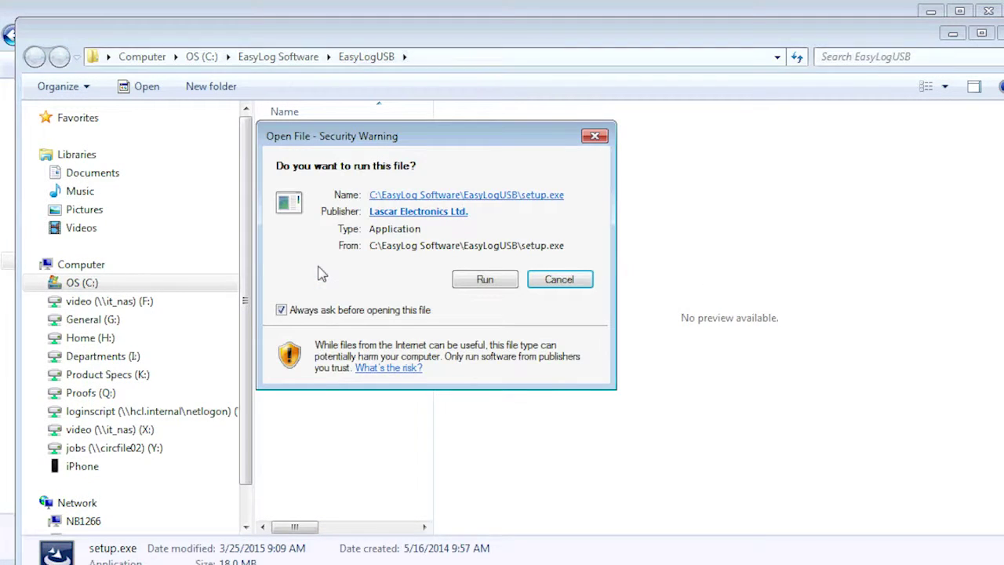
click(483, 281)
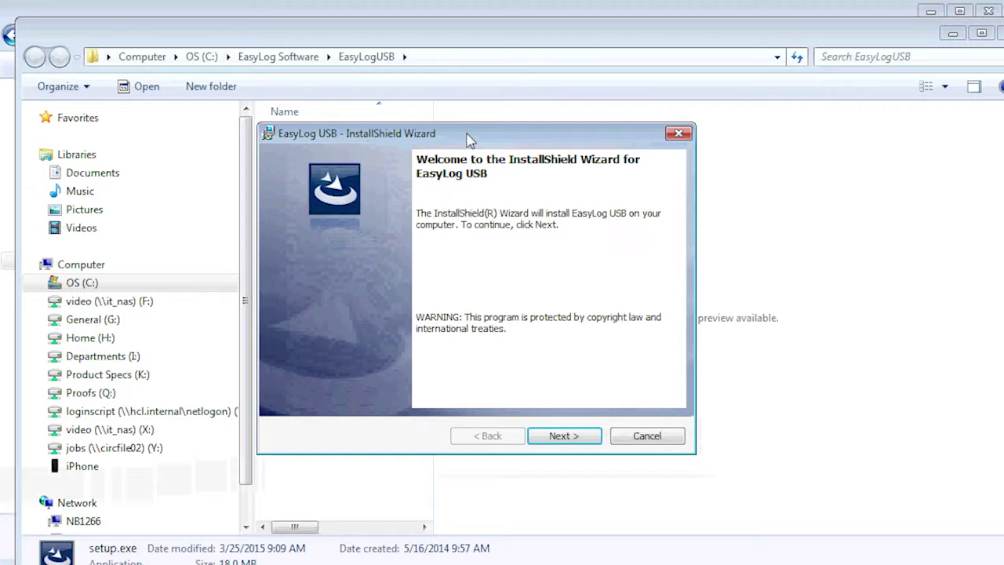
click(561, 436)
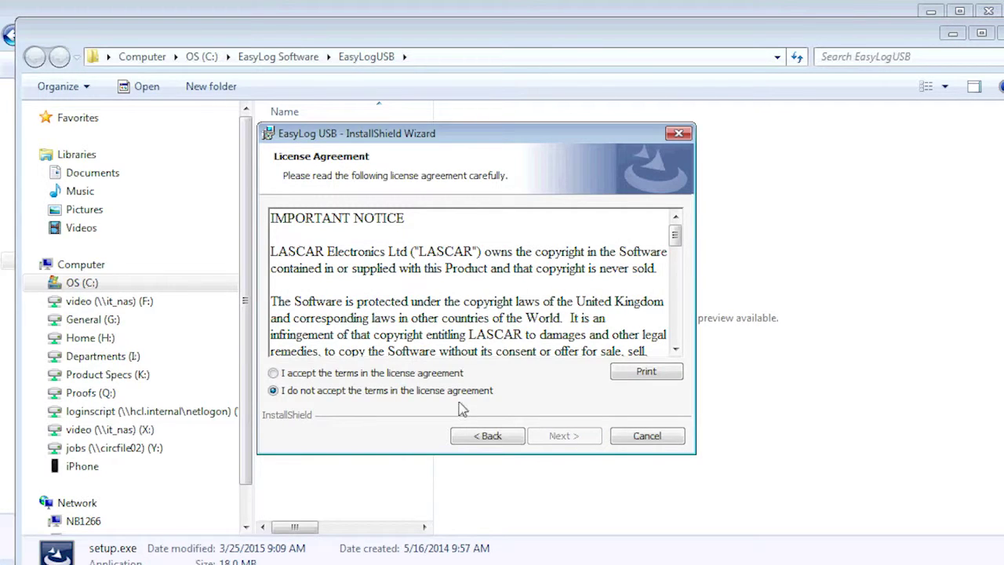
click(436, 374)
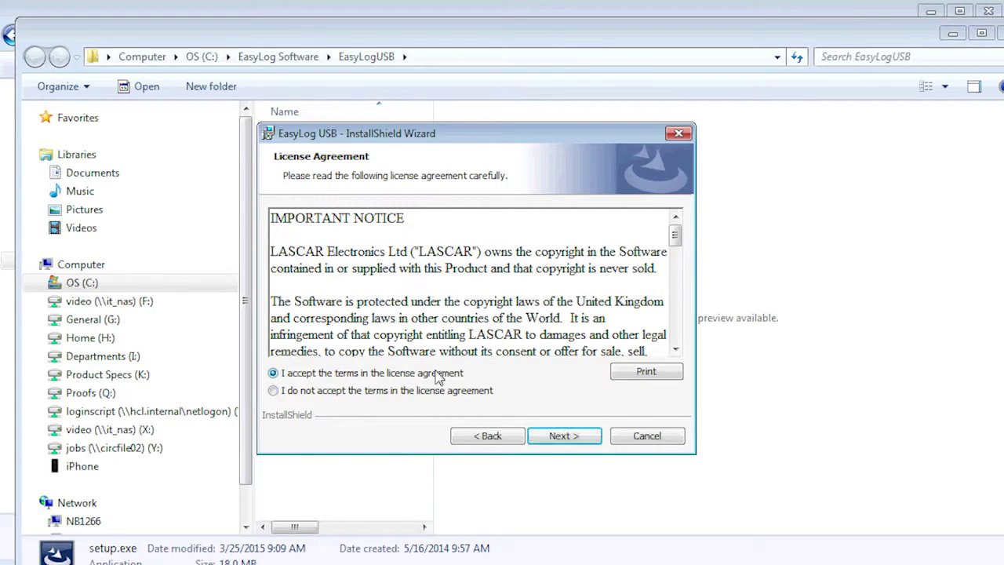
Install EasyLog USB, finish the wizard, and install the USB device driver
click(560, 437)
click(561, 436)
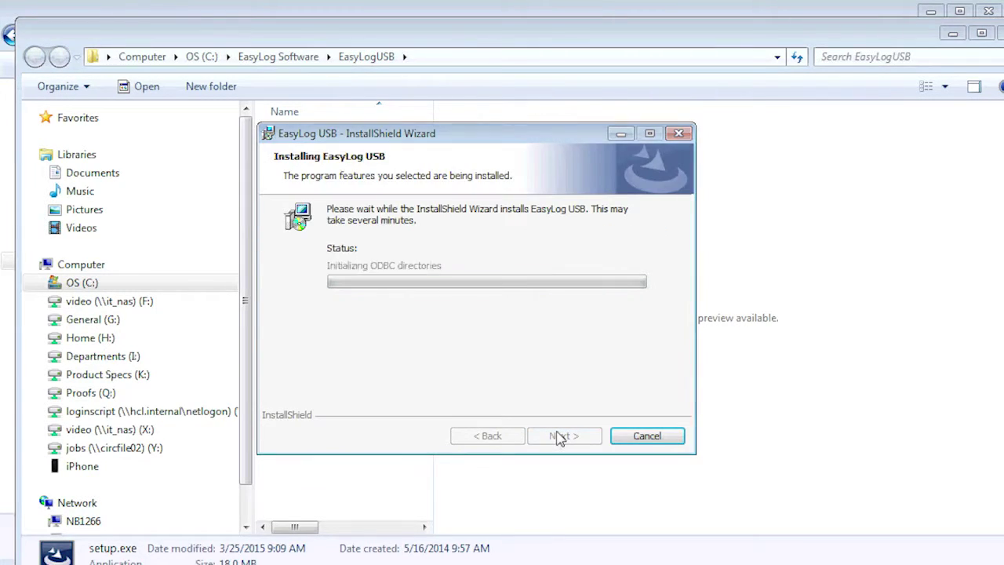
click(561, 437)
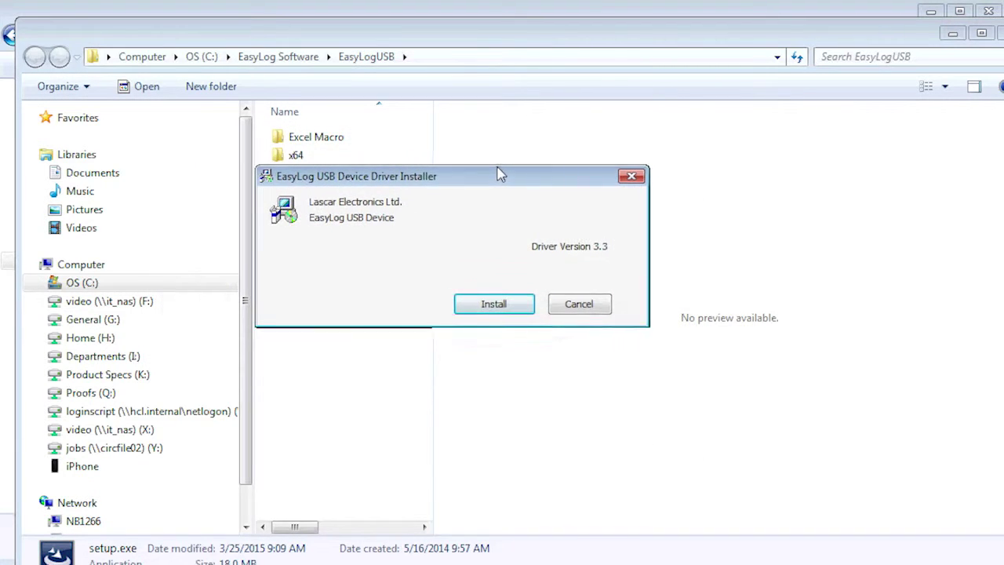
click(499, 304)
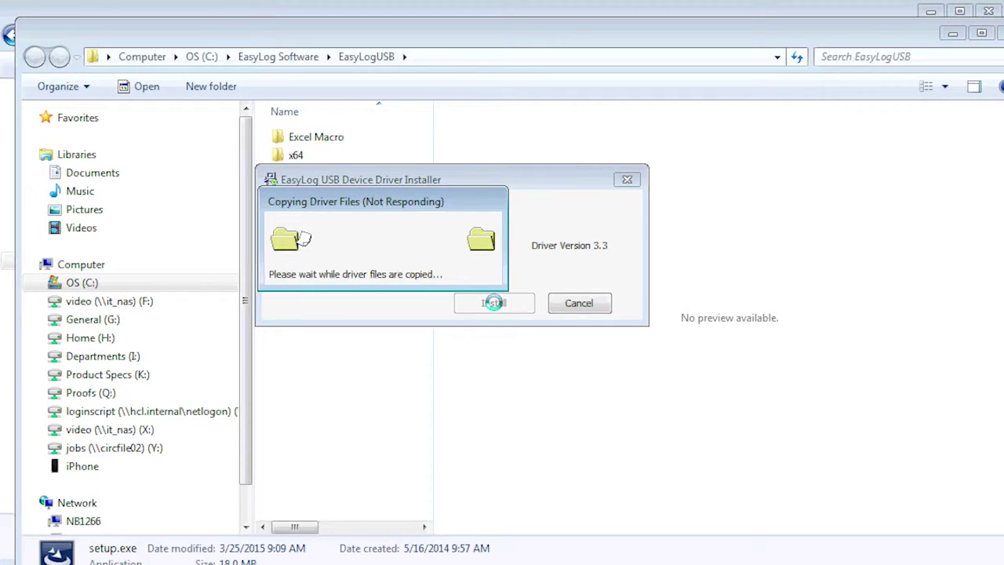
Dismiss the installation success message and begin setting up the USB data logger
click(521, 297)
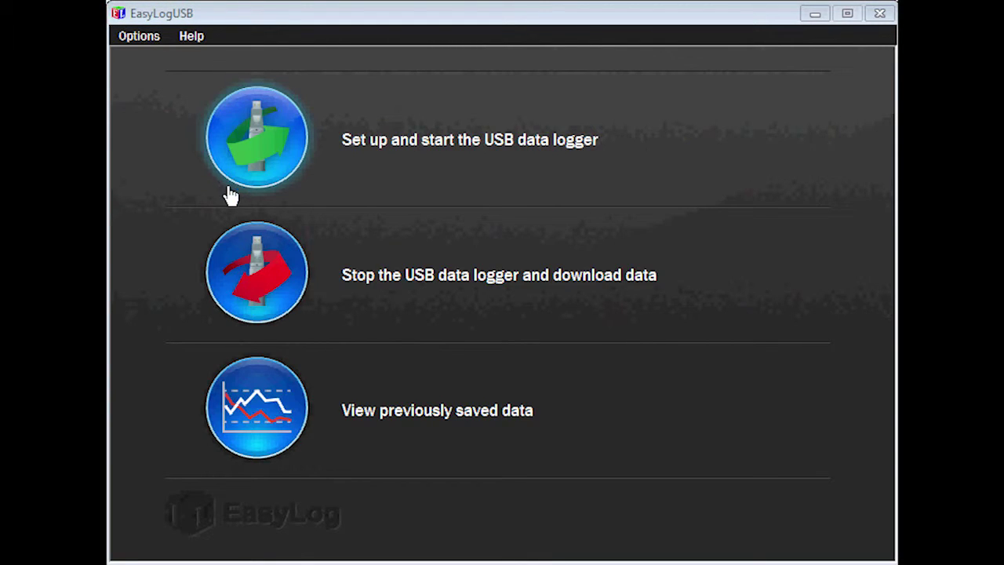
click(268, 165)
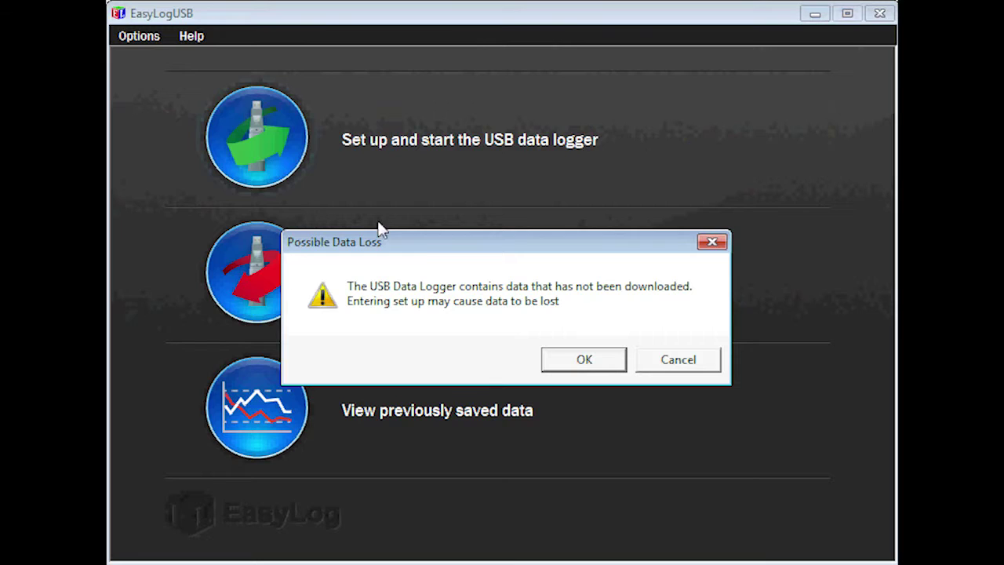
Name the logger 'Pharmacy Fridge', use °F, and log at 2 Mins (11 Months)
click(589, 363)
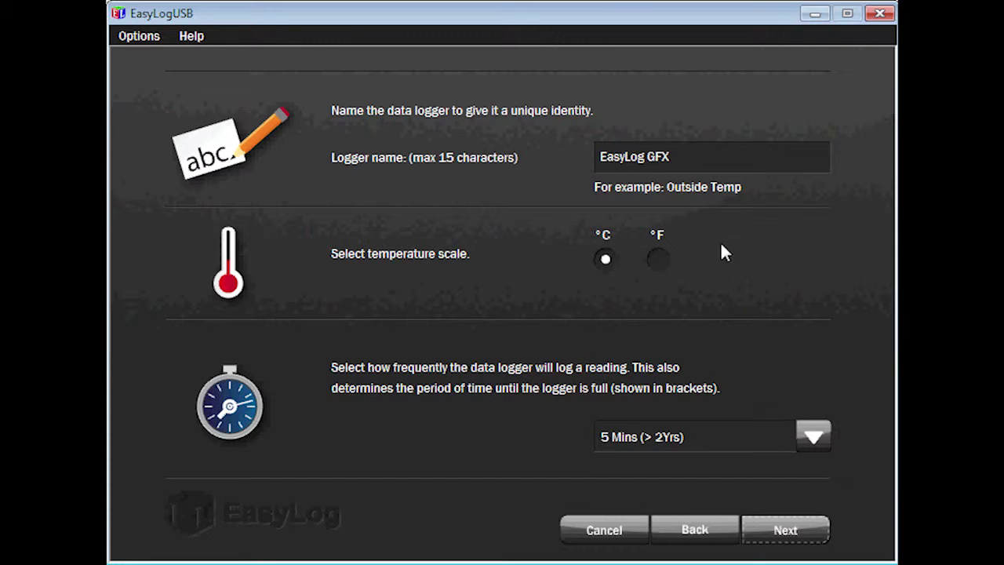
drag(678, 157, 552, 160)
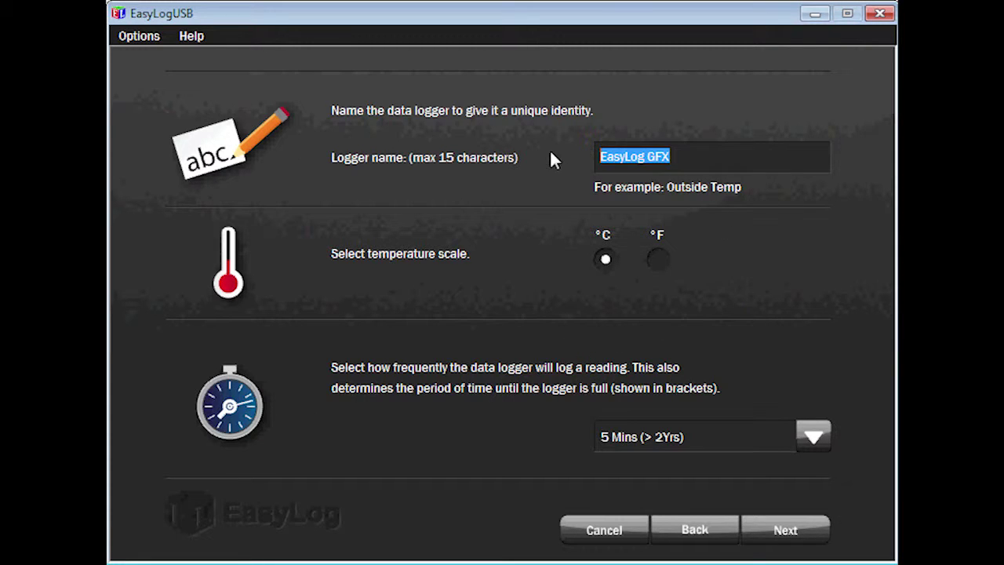
text(Ph)
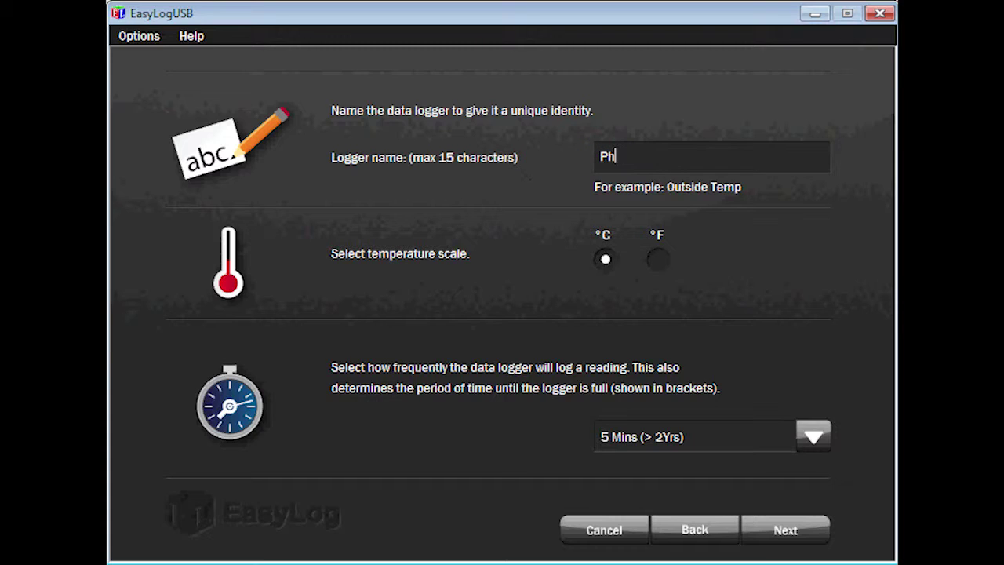
text(armacy F)
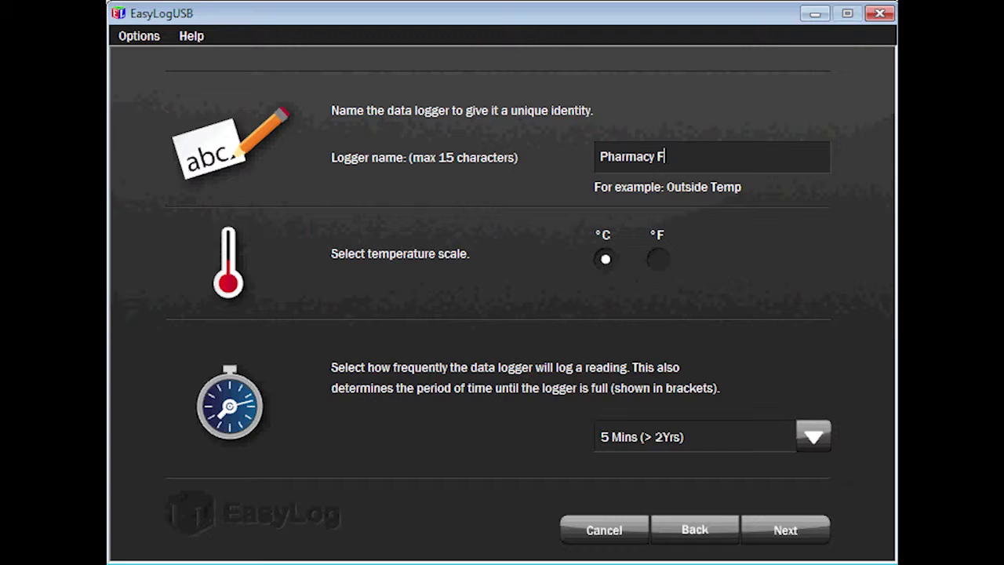
text(ridge)
click(659, 265)
click(815, 438)
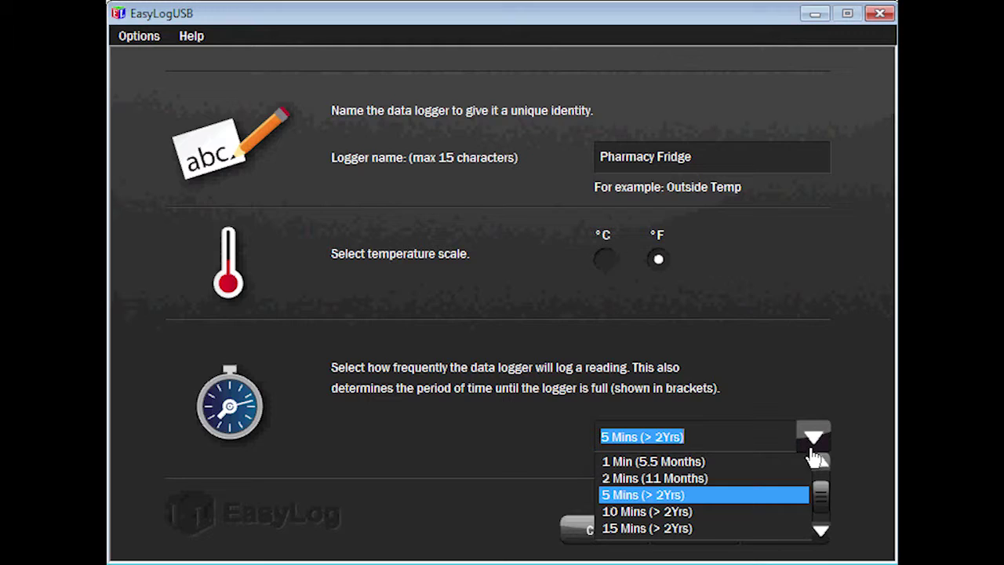
drag(822, 485, 829, 507)
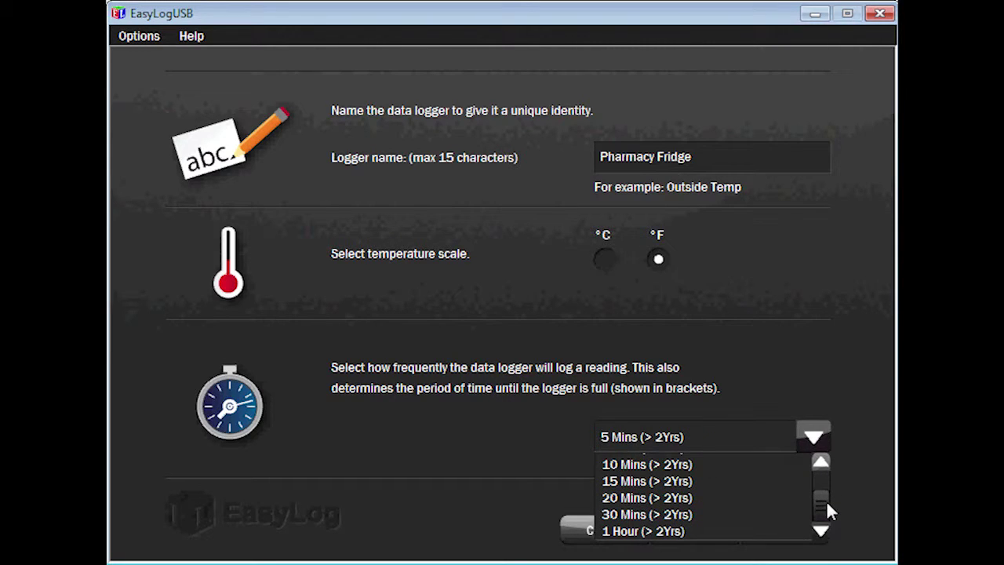
mouse_move(827, 497)
mouse_down()
mouse_move(825, 474)
mouse_move(825, 483)
mouse_up()
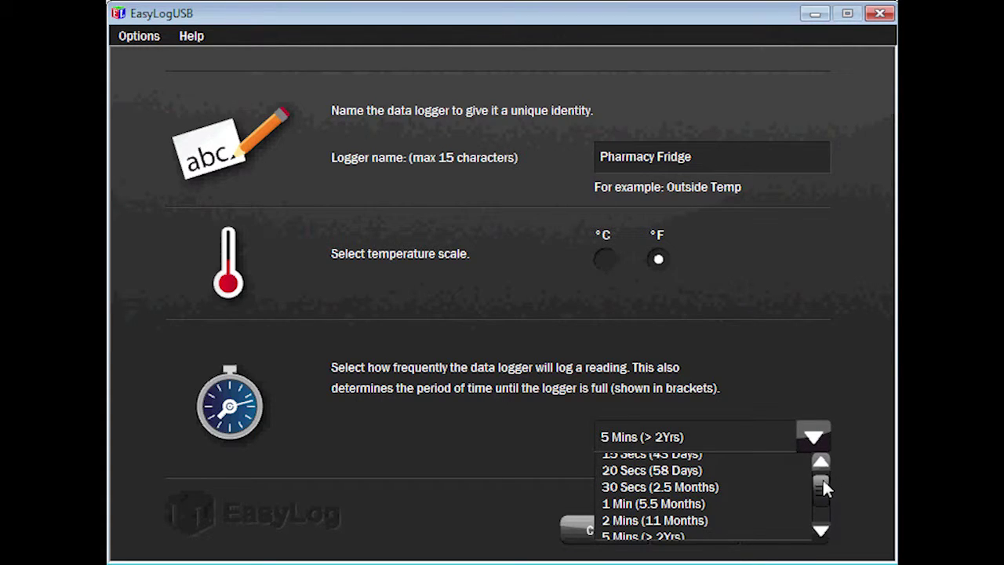
click(730, 522)
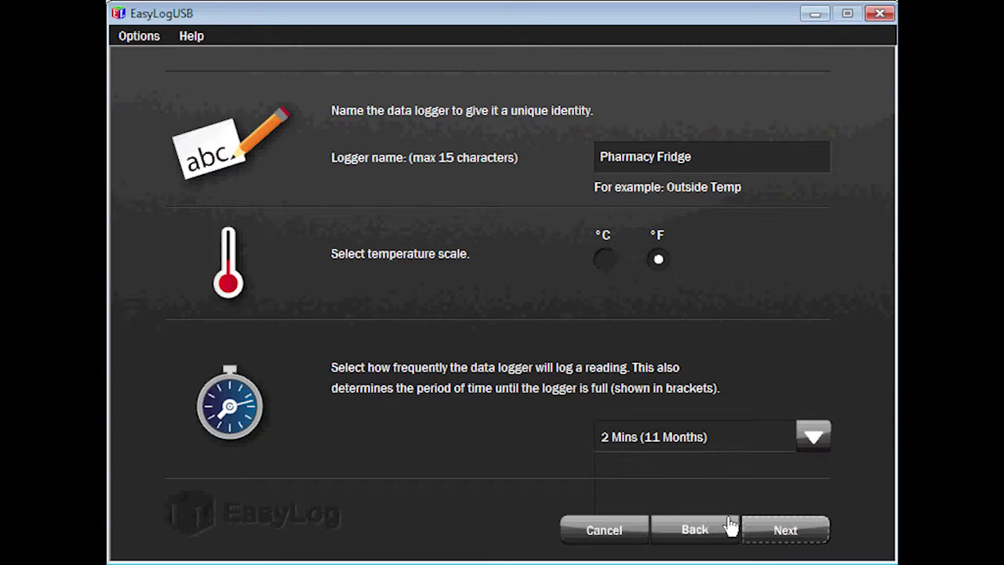
Keep the LCD and backlight on for a short period and allow users to view settings
click(786, 532)
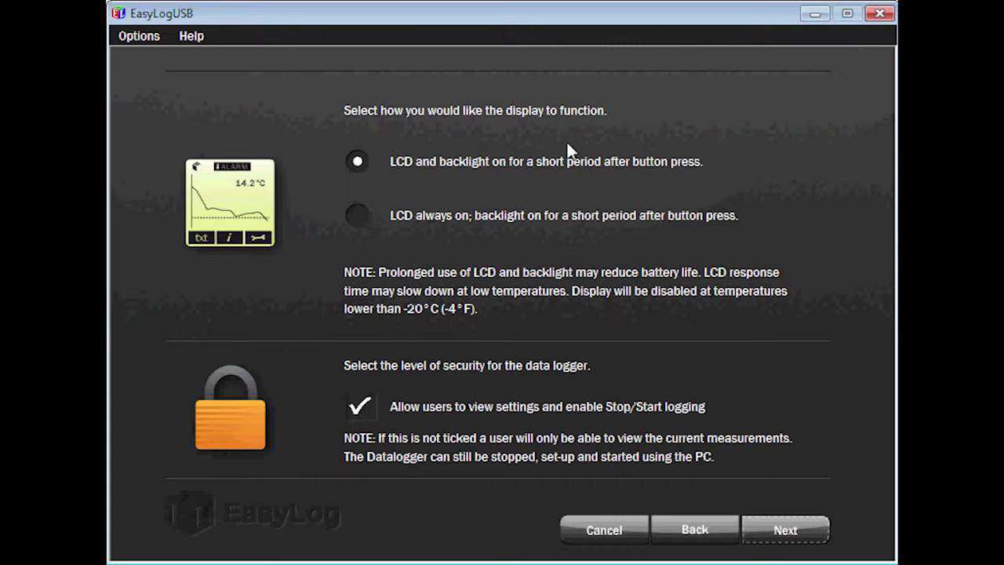
click(354, 221)
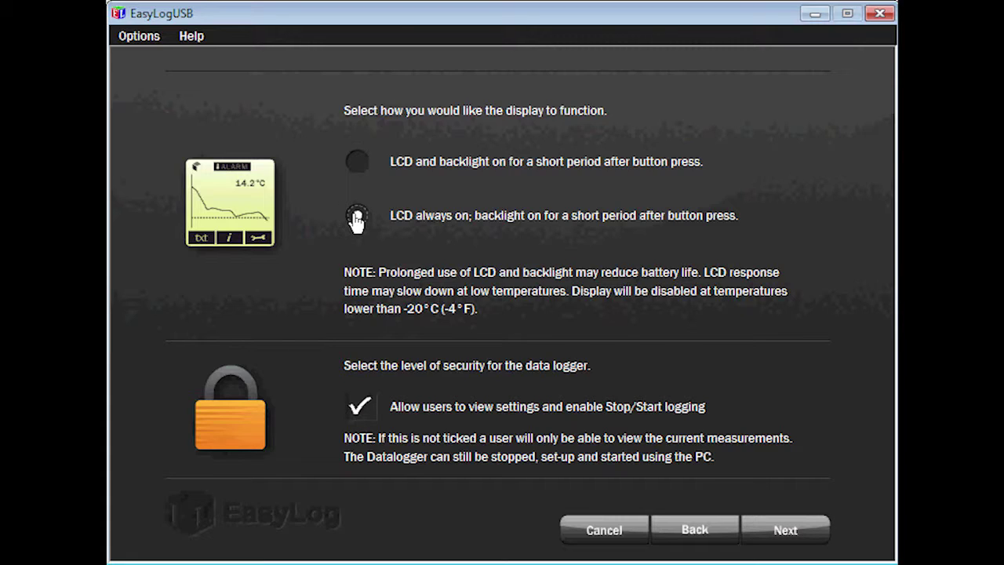
click(357, 165)
click(363, 420)
click(363, 418)
Enable a 45 °F high and 33 °F low temperature alarm, both with Hold
click(809, 541)
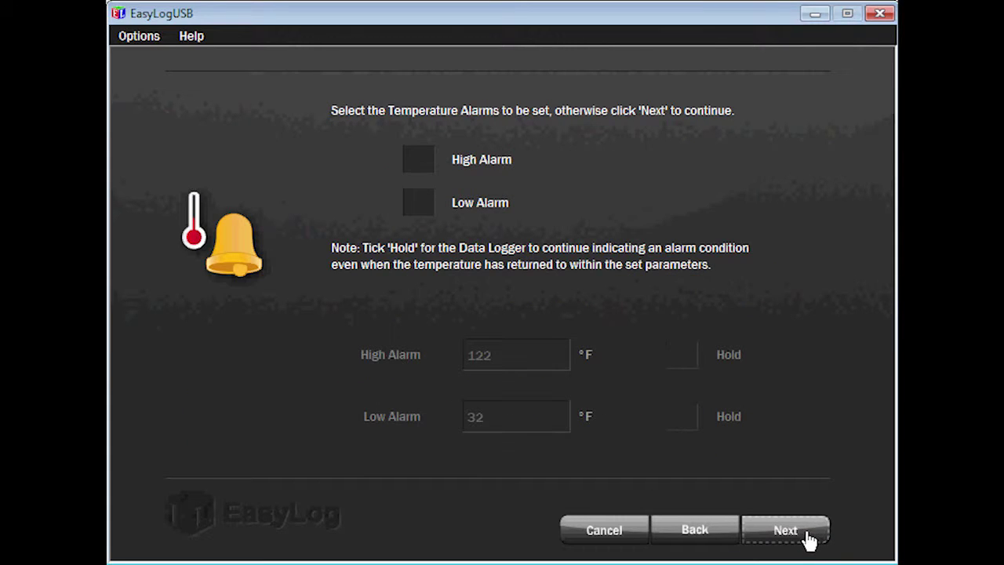
click(426, 165)
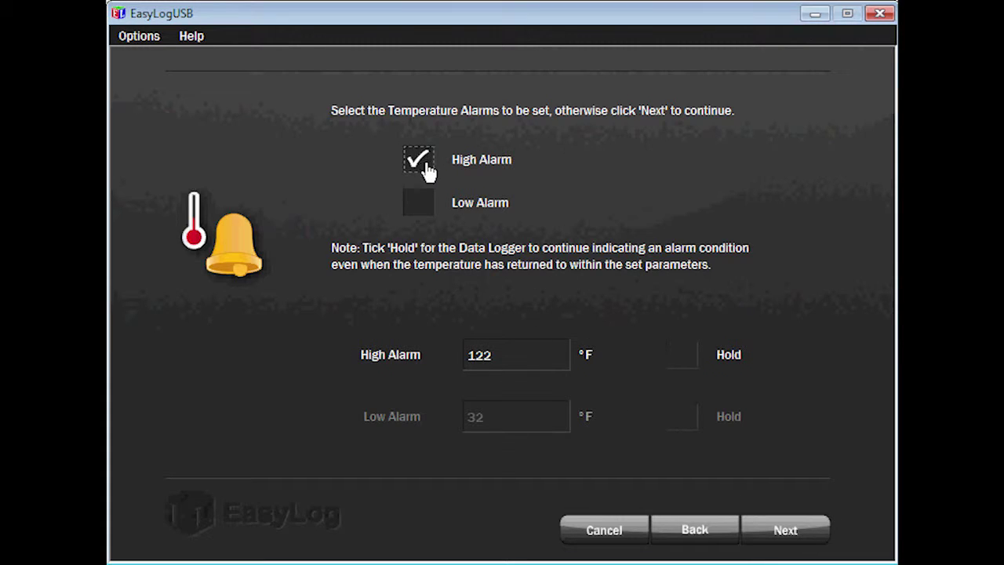
click(422, 211)
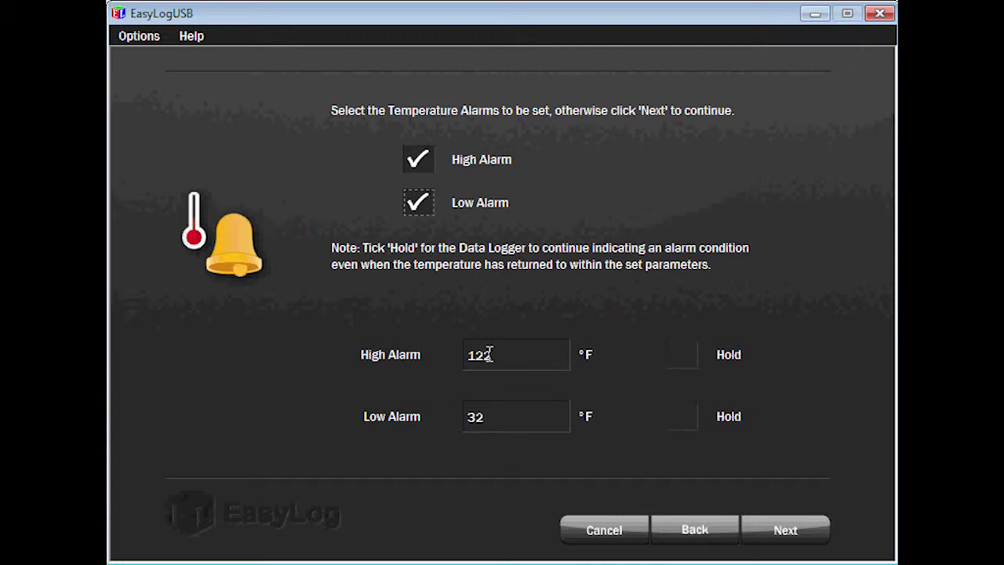
drag(498, 353, 441, 356)
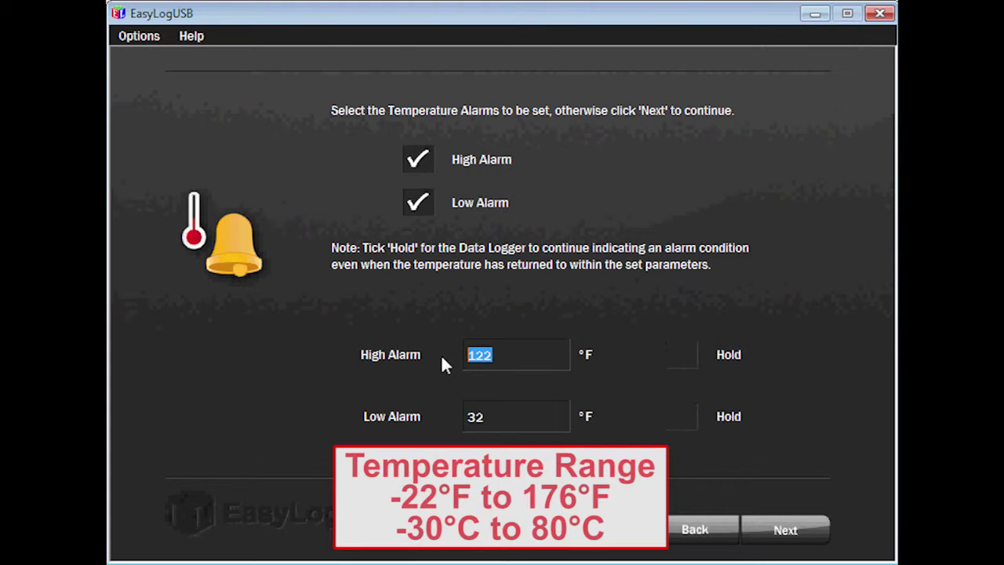
text(45)
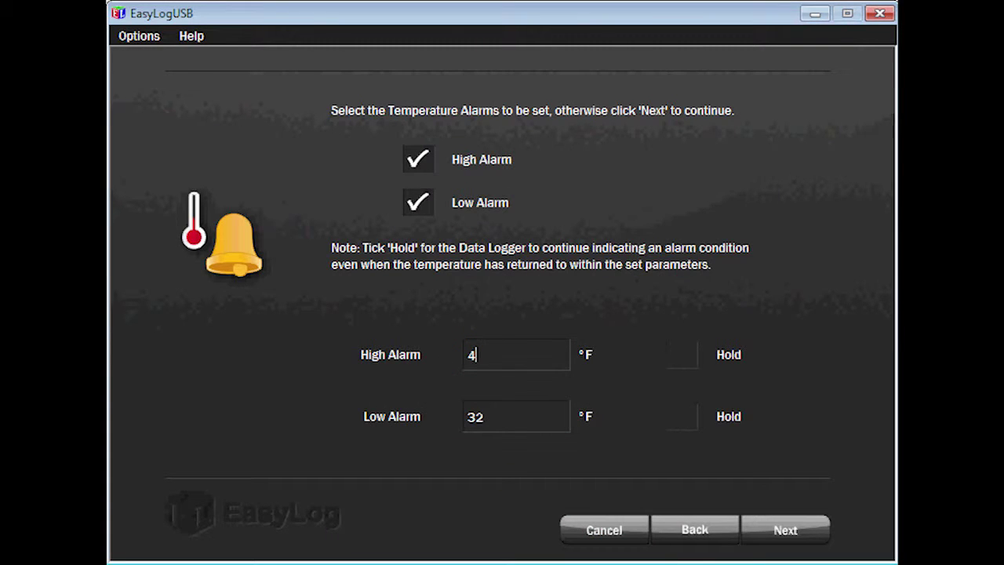
click(493, 410)
drag(494, 409, 437, 416)
text(33)
click(685, 357)
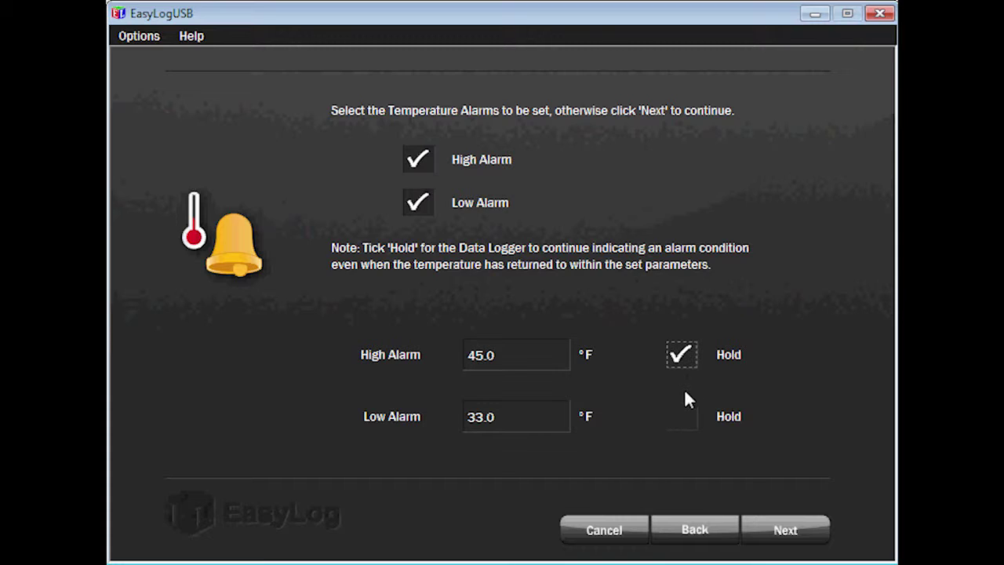
click(681, 419)
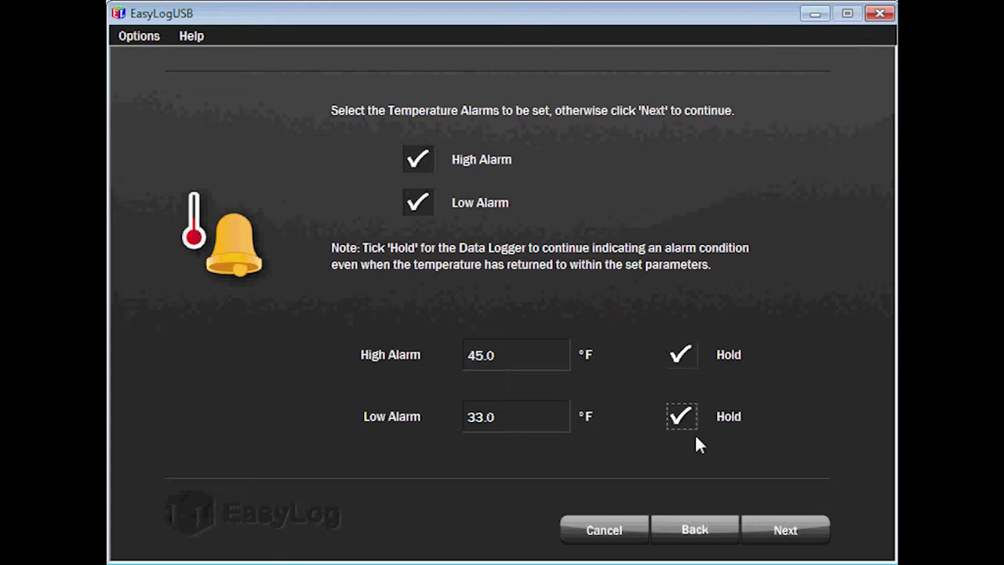
click(775, 532)
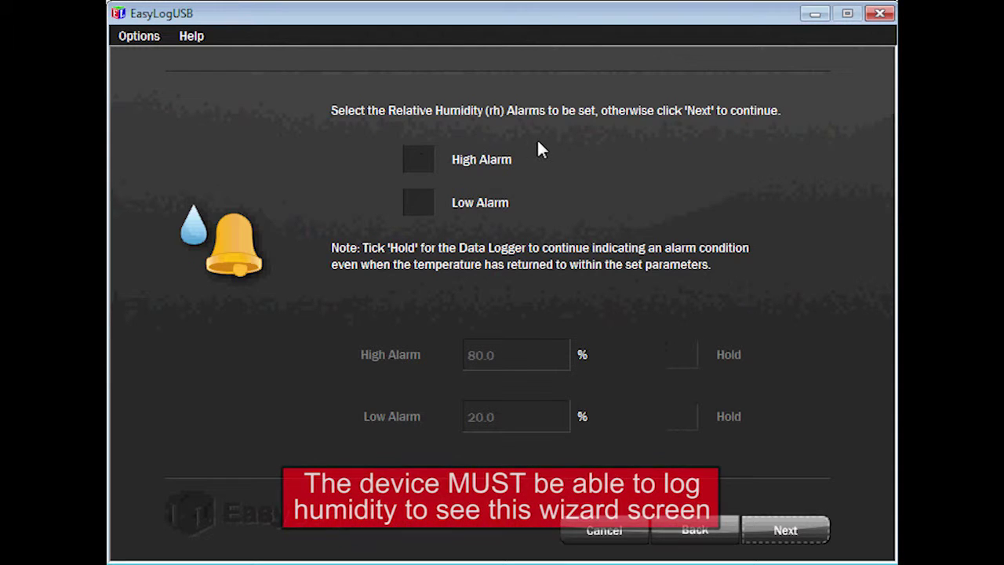
Enable both humidity alarms, changing the high from 80.0 to 60 and the low from 20.0 to 25
click(426, 163)
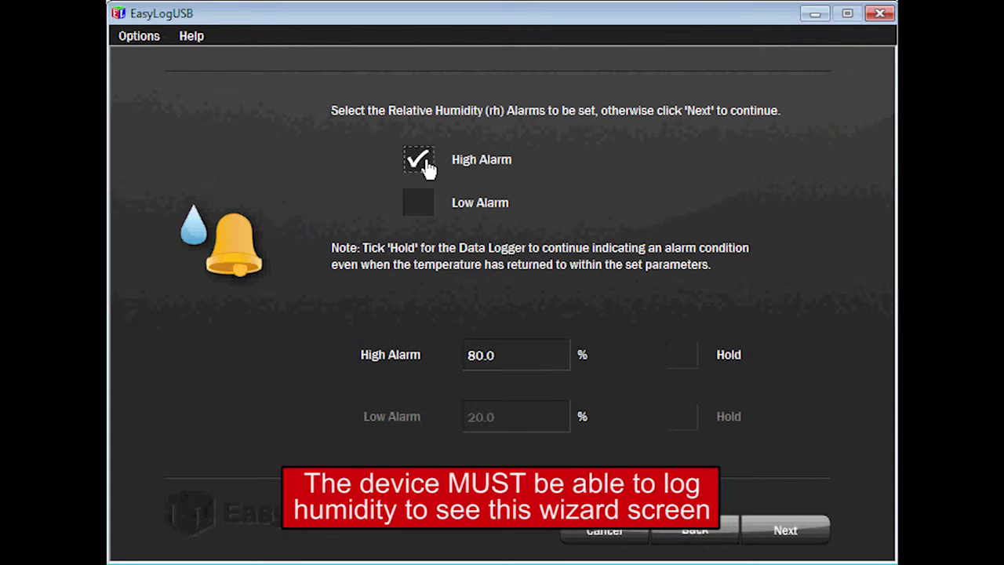
click(418, 209)
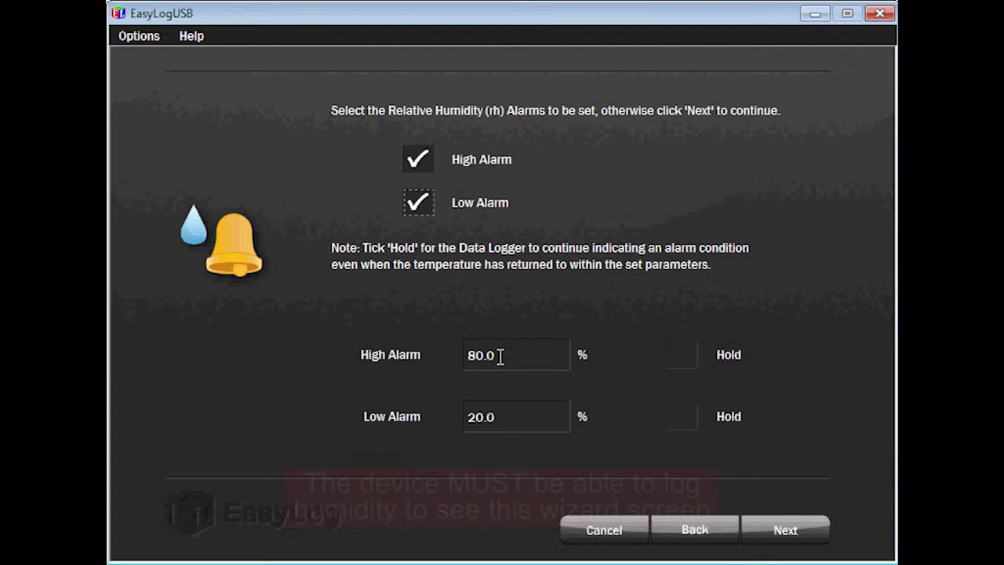
drag(500, 356, 417, 353)
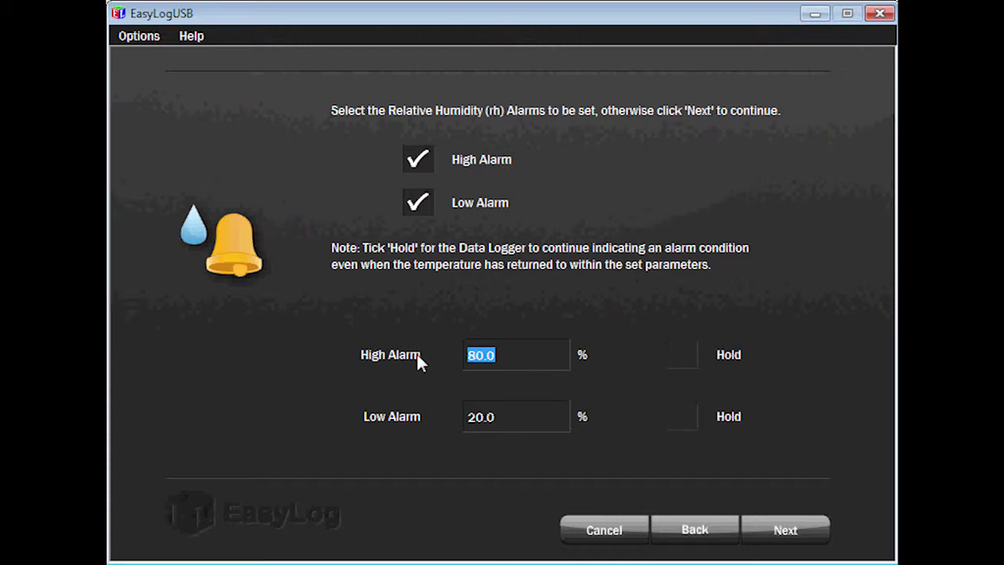
text(60)
click(523, 415)
drag(524, 415, 460, 414)
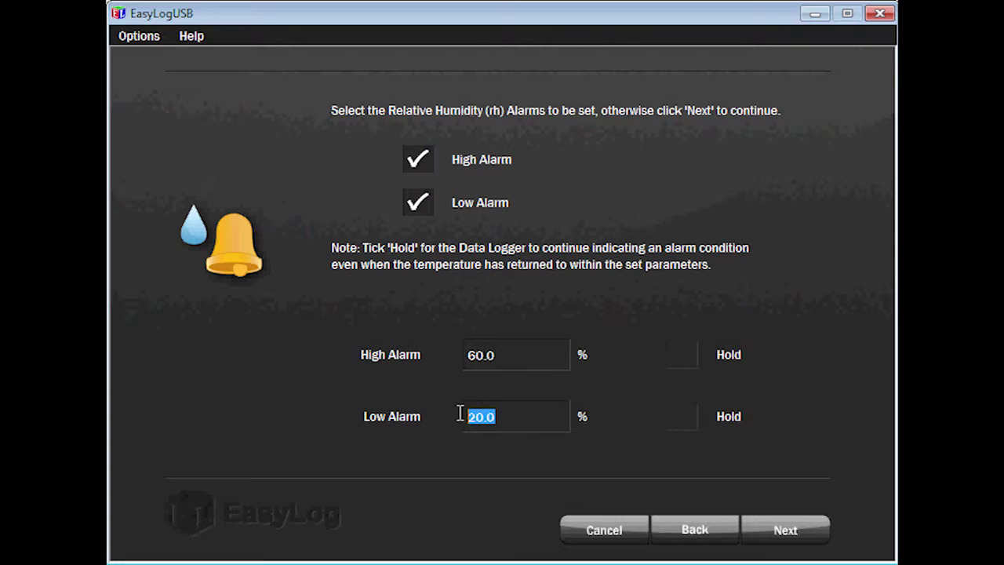
text(25)
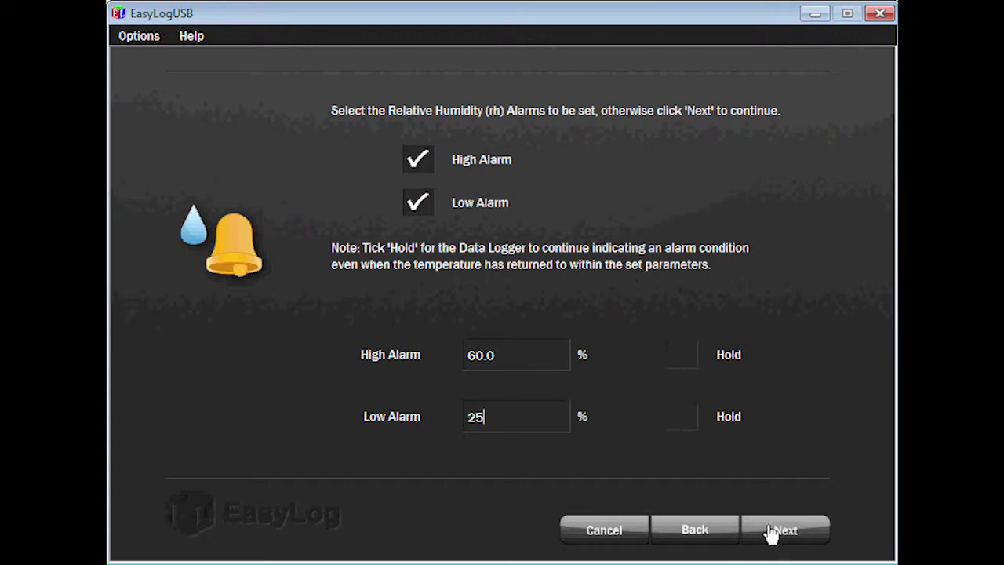
Set both the high and low humidity alarms to Hold
click(690, 359)
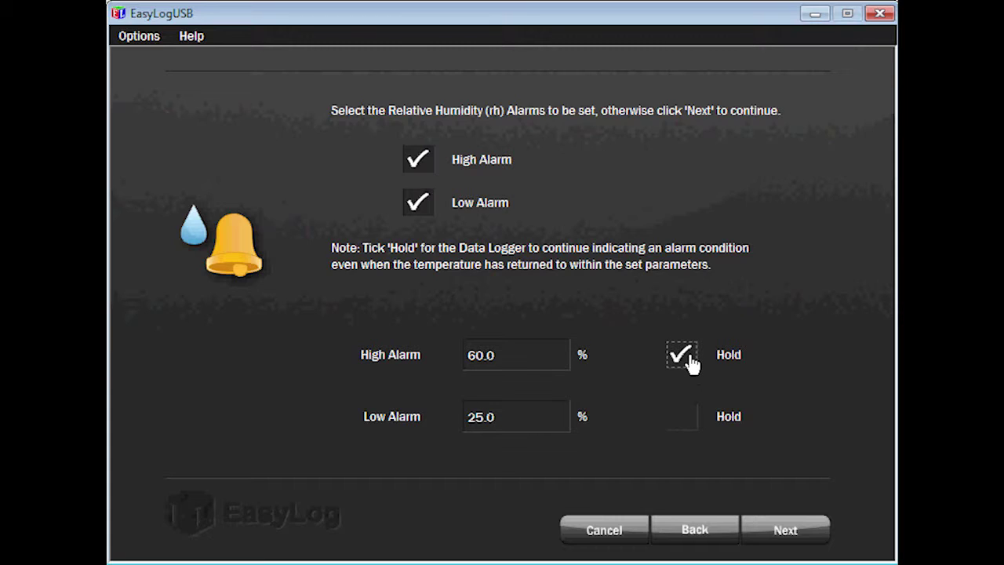
click(679, 422)
click(776, 531)
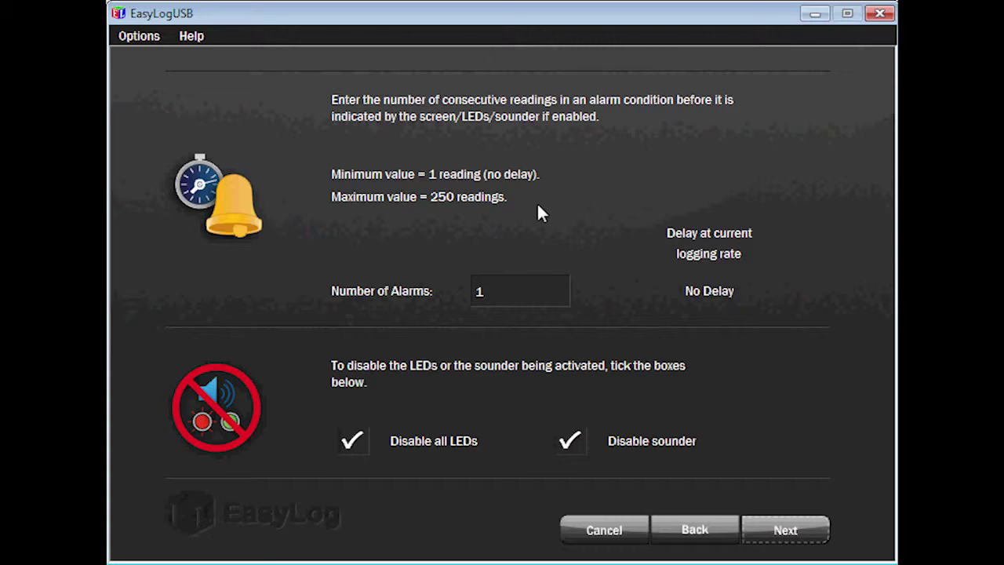
Keep the alarm delay at 1 reading and re-enable the LEDs and sounder for alarms
click(504, 295)
drag(504, 296, 448, 293)
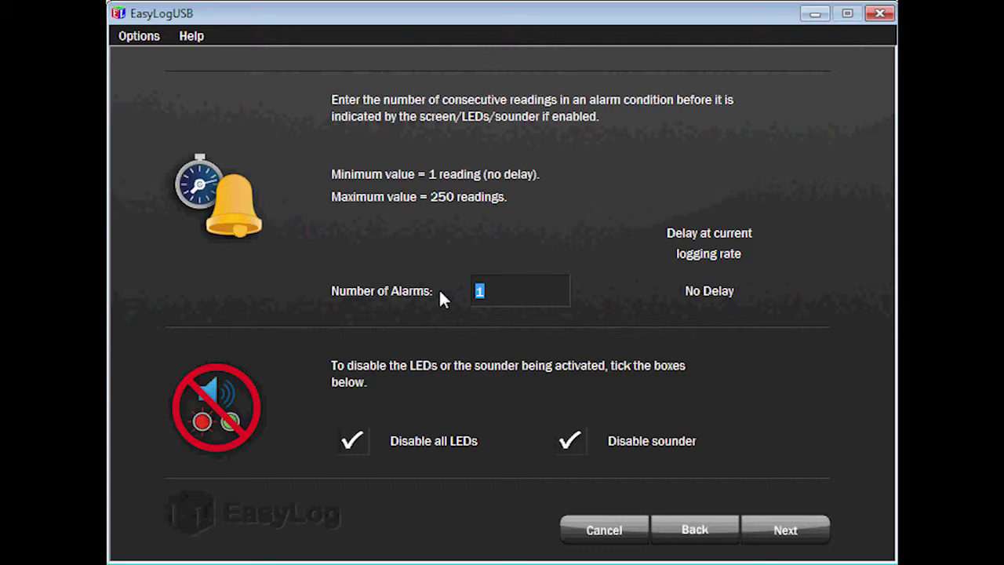
text(3)
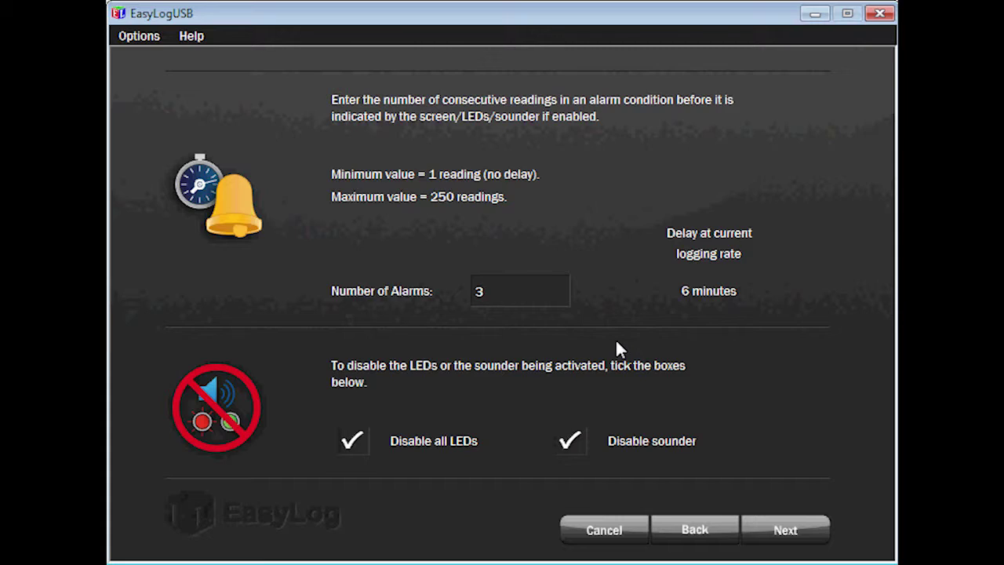
drag(503, 294, 430, 284)
text(1)
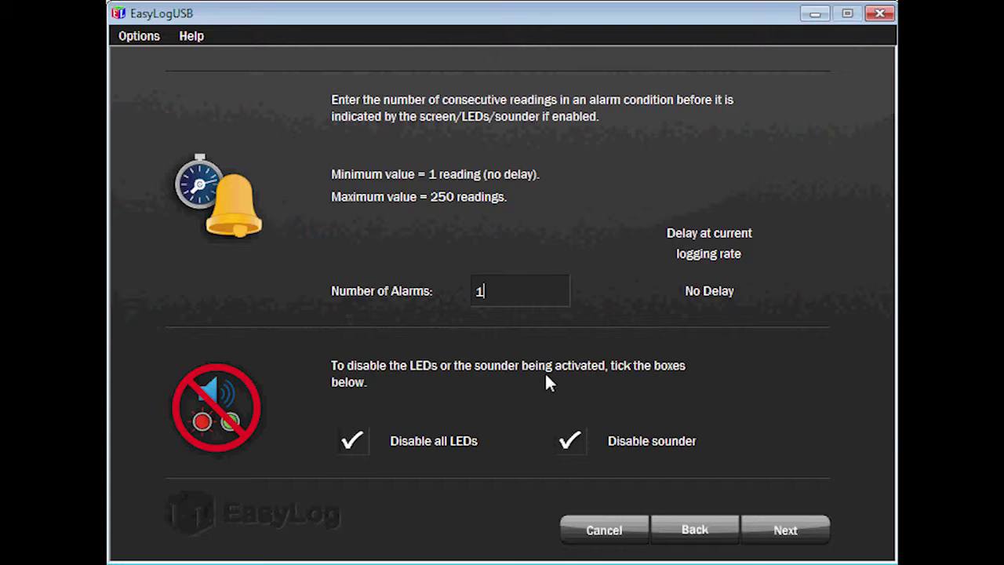
click(352, 441)
click(570, 444)
click(787, 532)
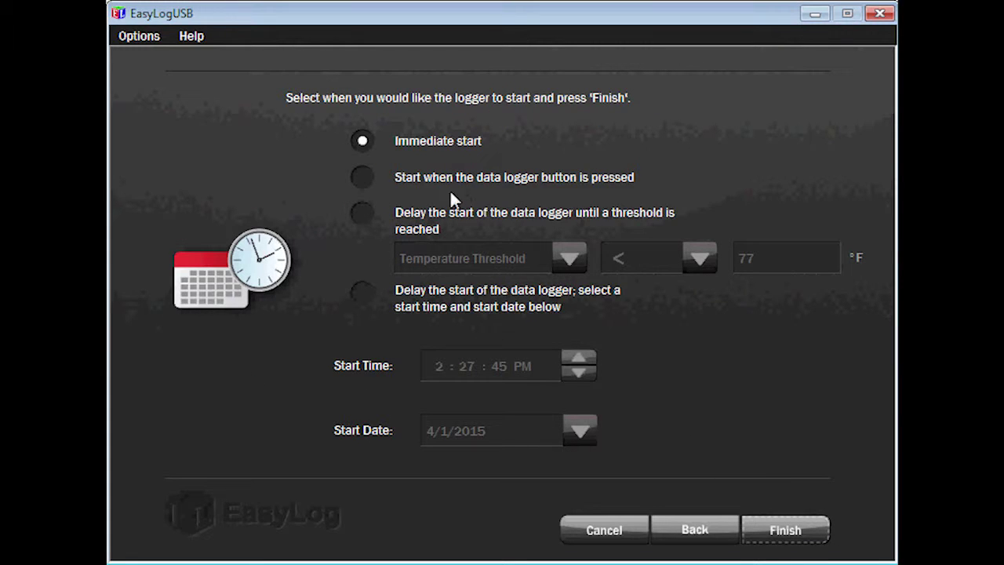
Delay the logging start until Temperature Threshold is below (<) 45 °F, replacing 77
click(364, 215)
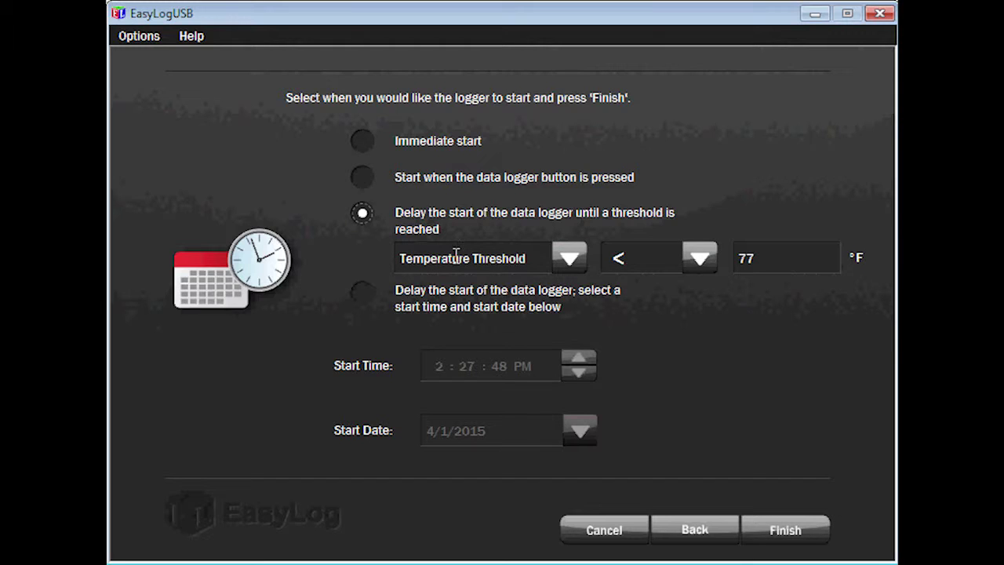
click(570, 260)
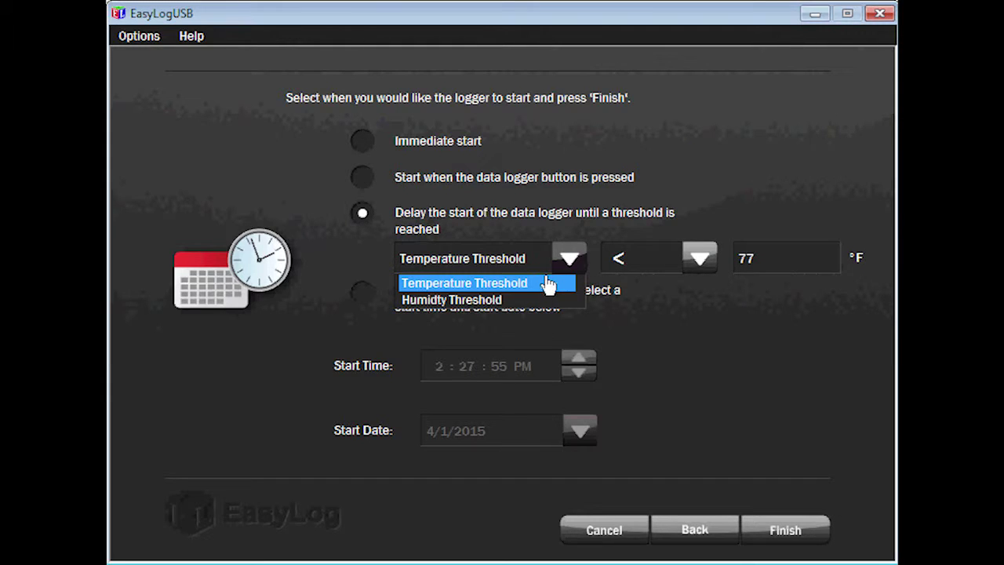
click(547, 284)
click(698, 259)
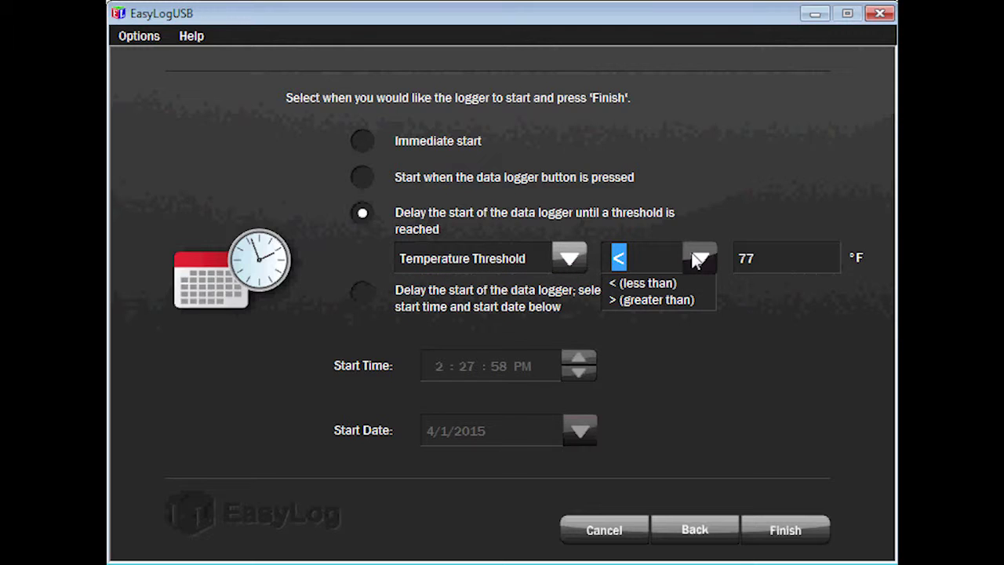
click(647, 282)
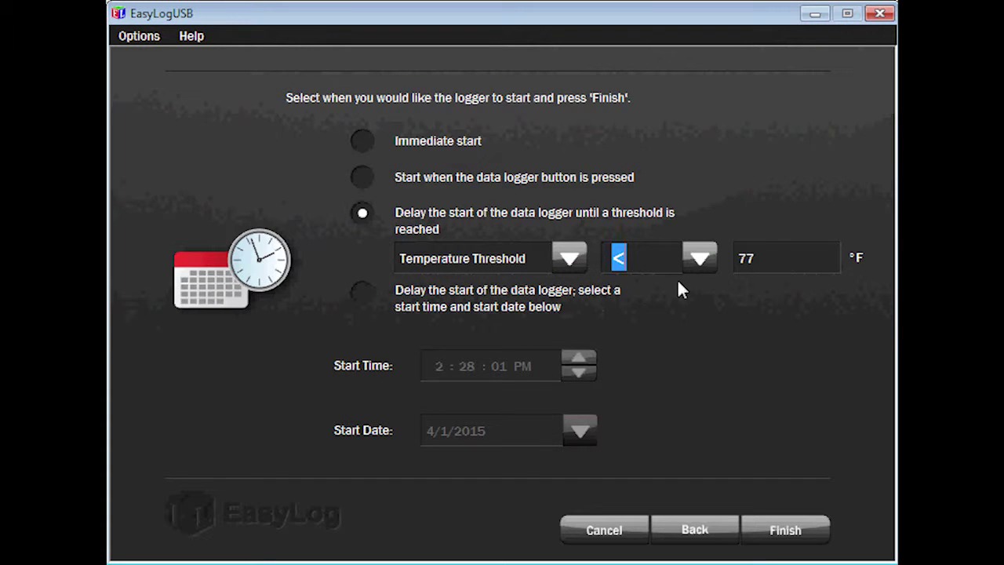
double_click(764, 257)
text(45)
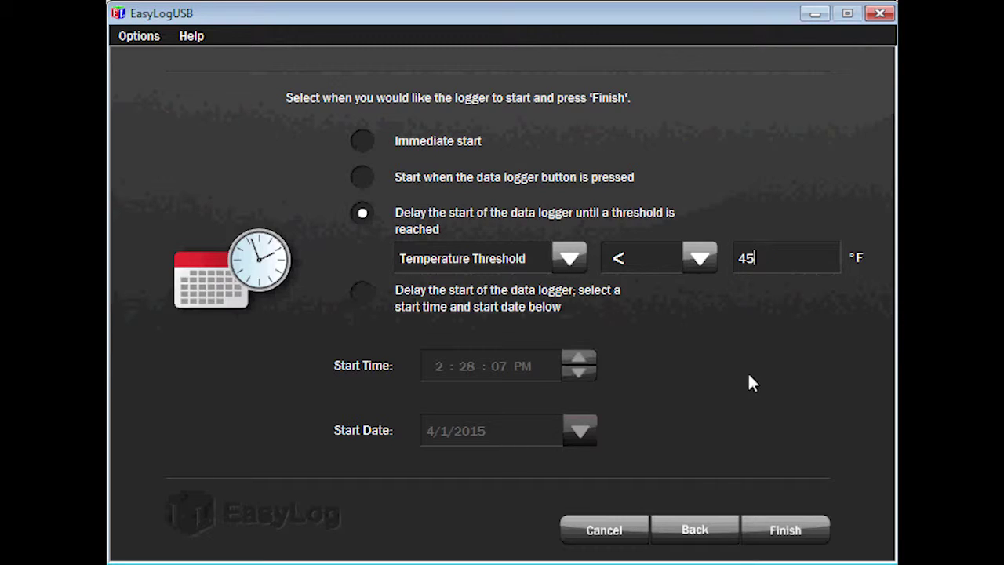
Finish the wizard to write the configuration to the Pharmacy Fridge logger
click(775, 533)
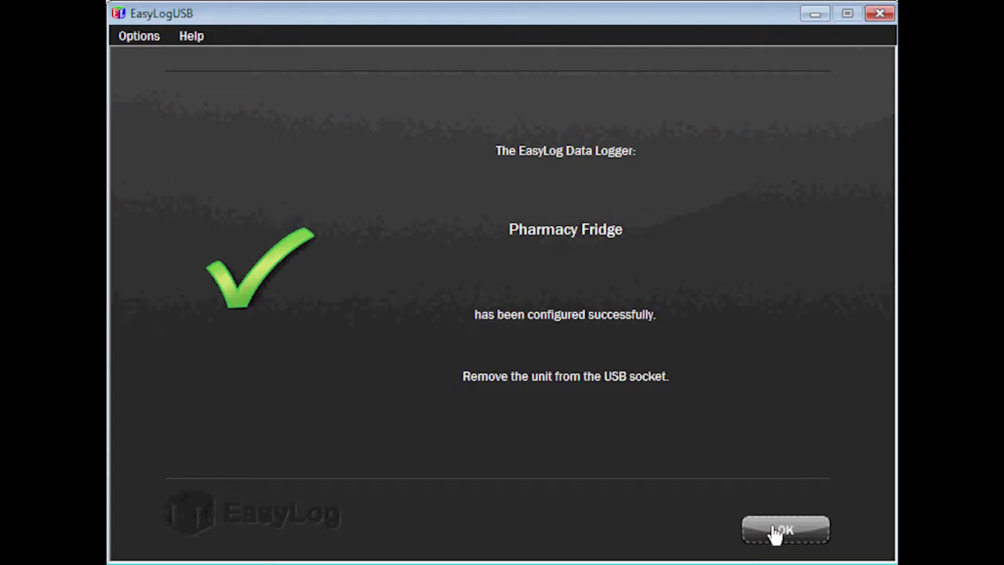